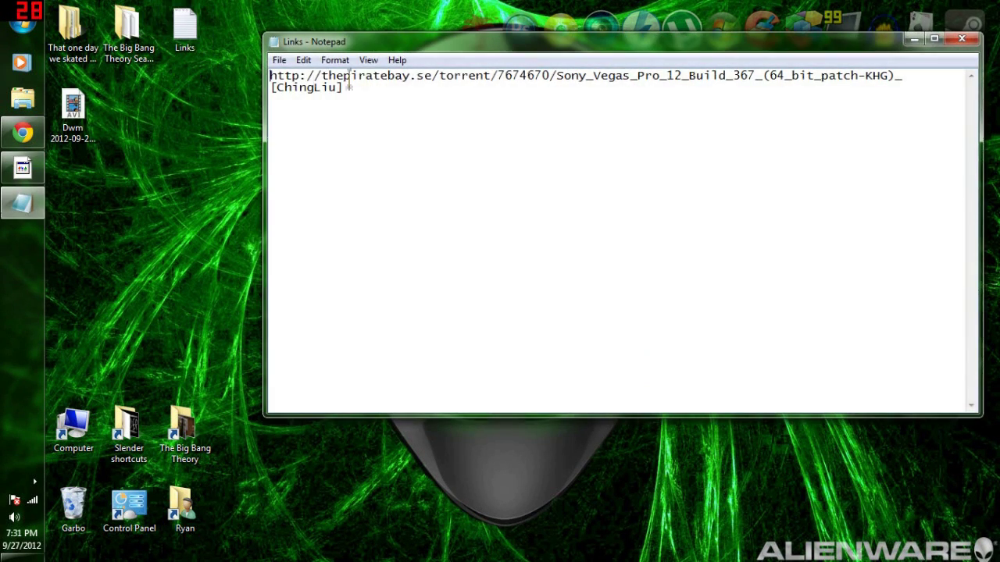
Step: Select the full Sony Vegas Pro 12 torrent link in the Links note, then close Notepad
drag(363, 92, 268, 82)
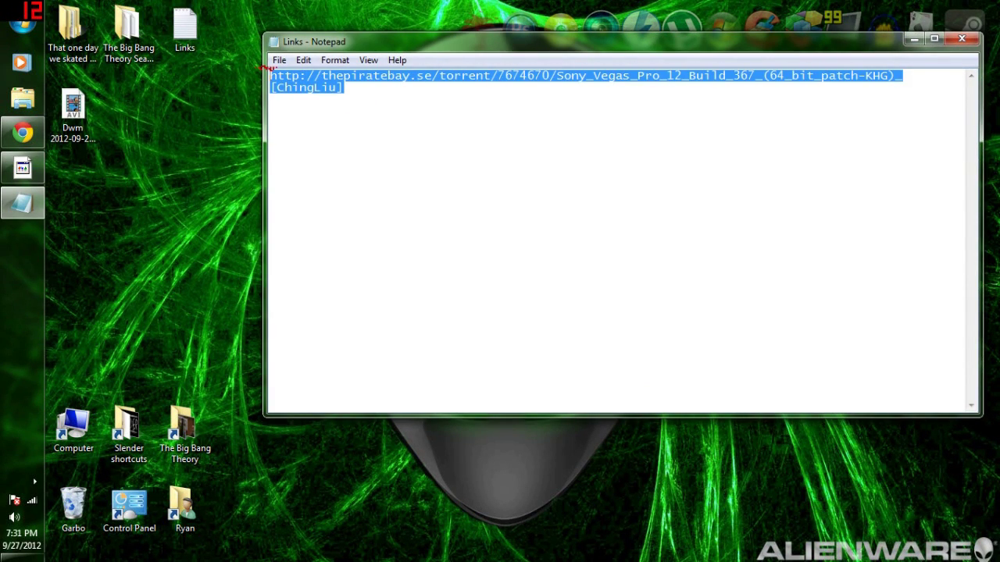
click(961, 39)
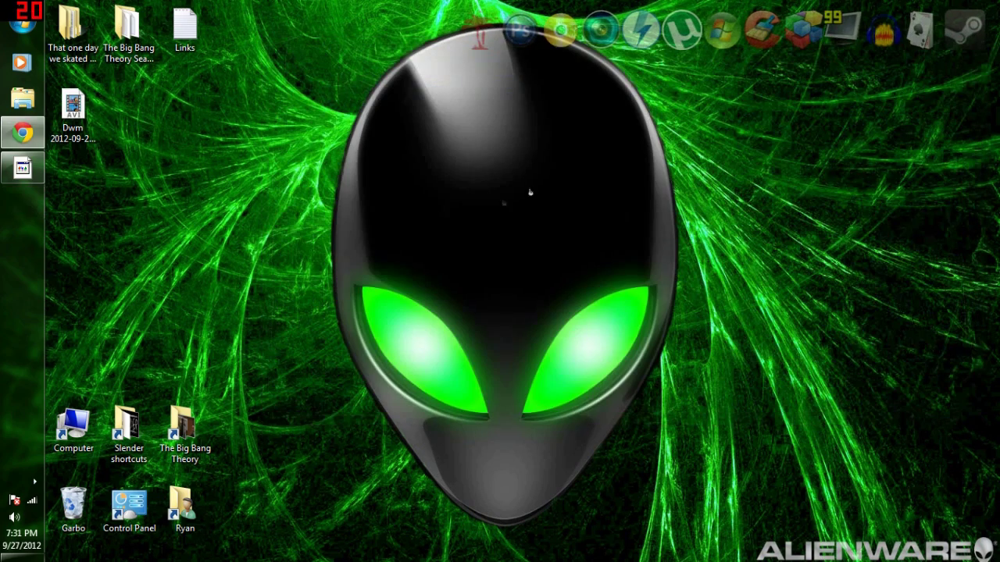
Step: On the Pirate Bay page, send the Sony Vegas Pro 12 Build 367 magnet link to µTorrent
click(21, 130)
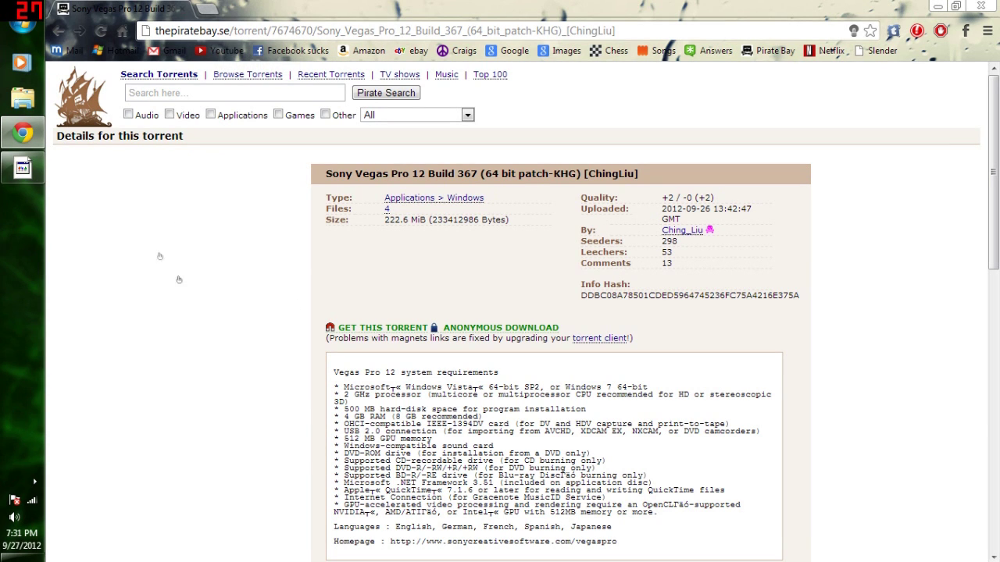
scroll(237, 243, down, 1)
scroll(237, 242, up, 1)
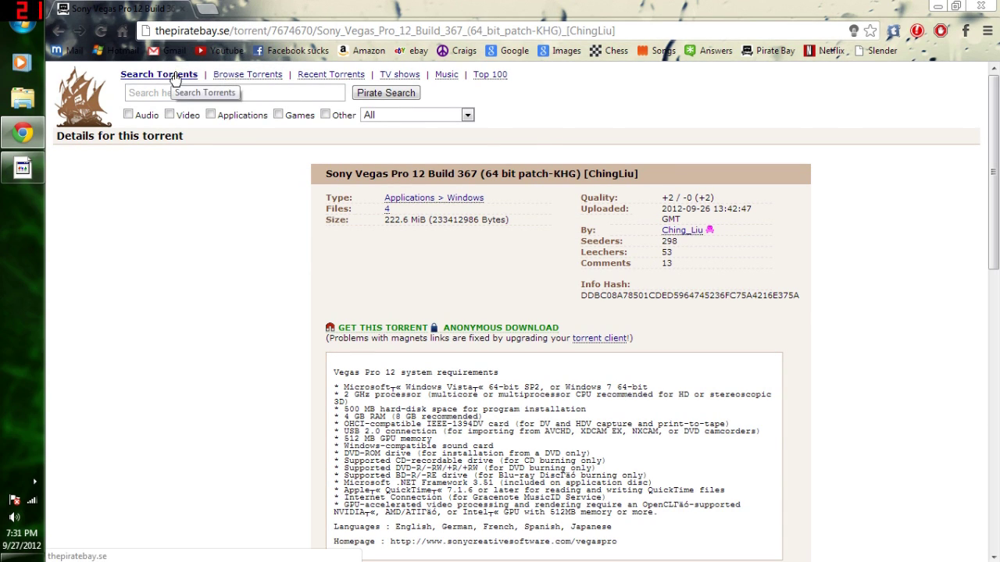
scroll(209, 187, down, 1)
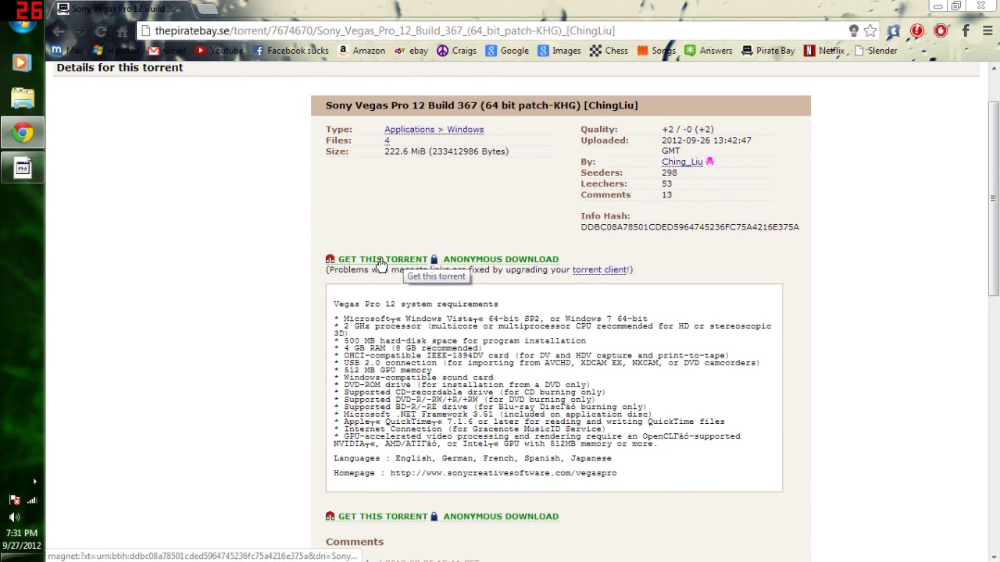
click(378, 262)
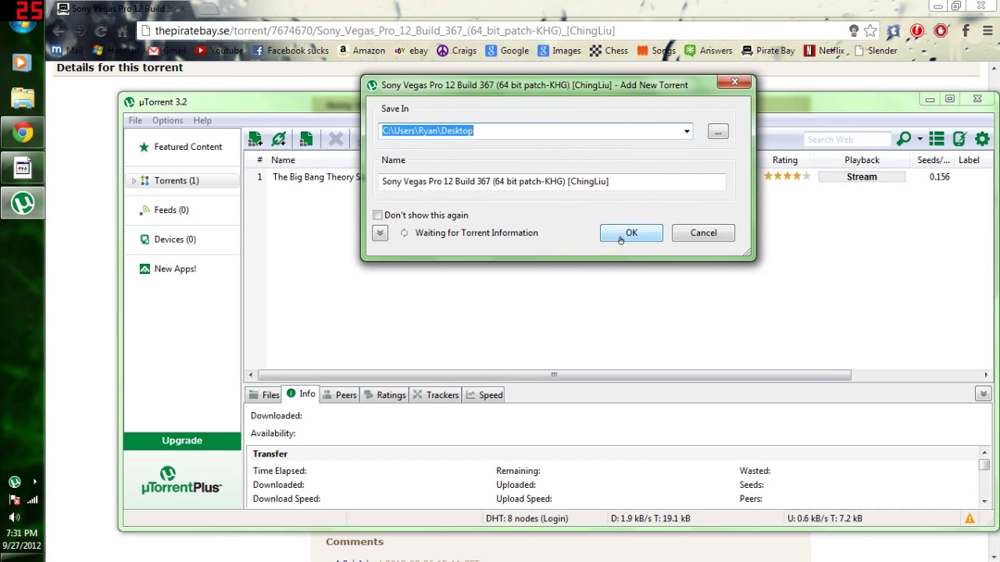
Step: Add the Sony Vegas torrent saving to Desktop, and pause The Big Bang Theory download
click(628, 233)
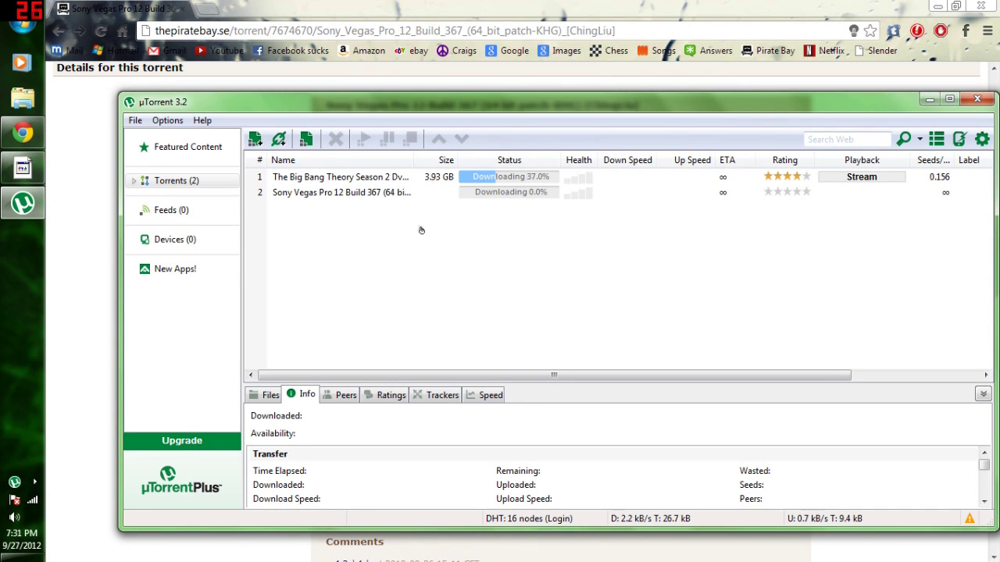
right_click(345, 181)
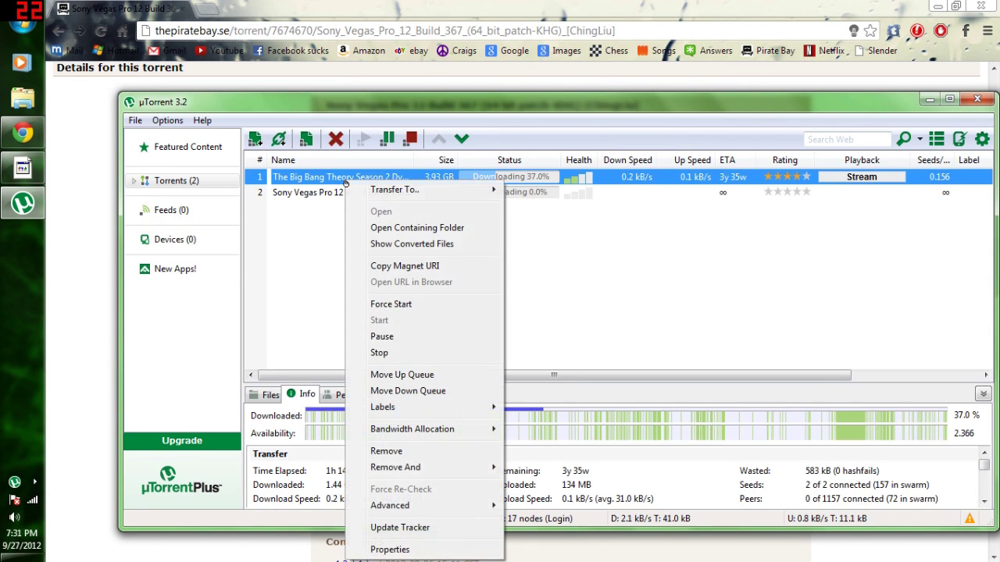
click(394, 339)
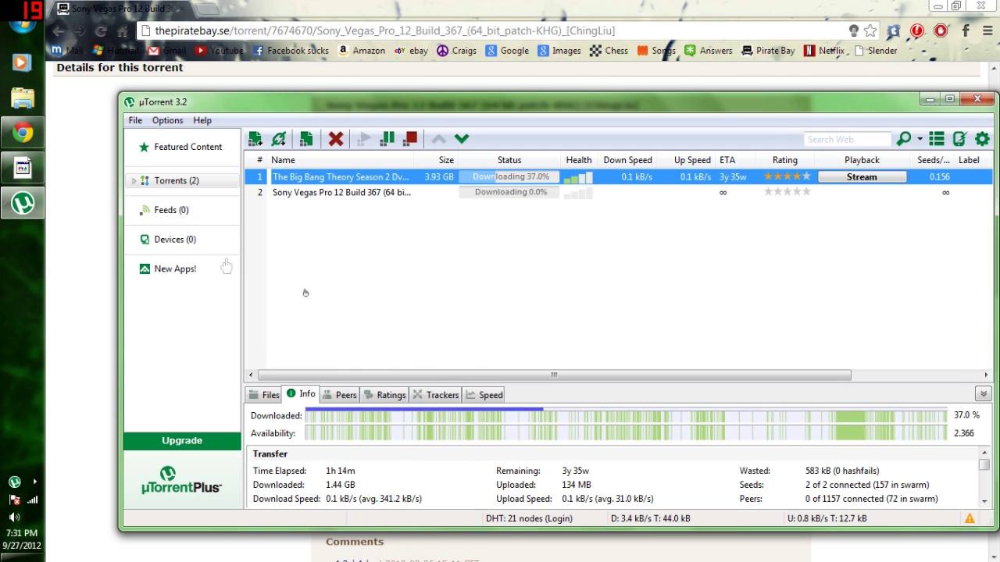
click(468, 200)
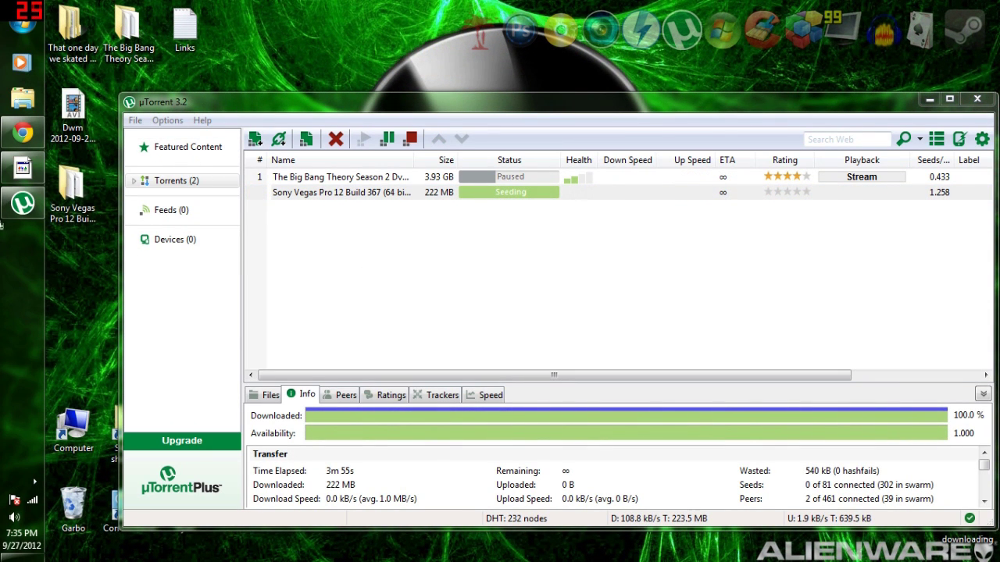
Step: Remove the finished Sony Vegas torrent and delete its .torrent file from µTorrent
click(22, 203)
click(292, 241)
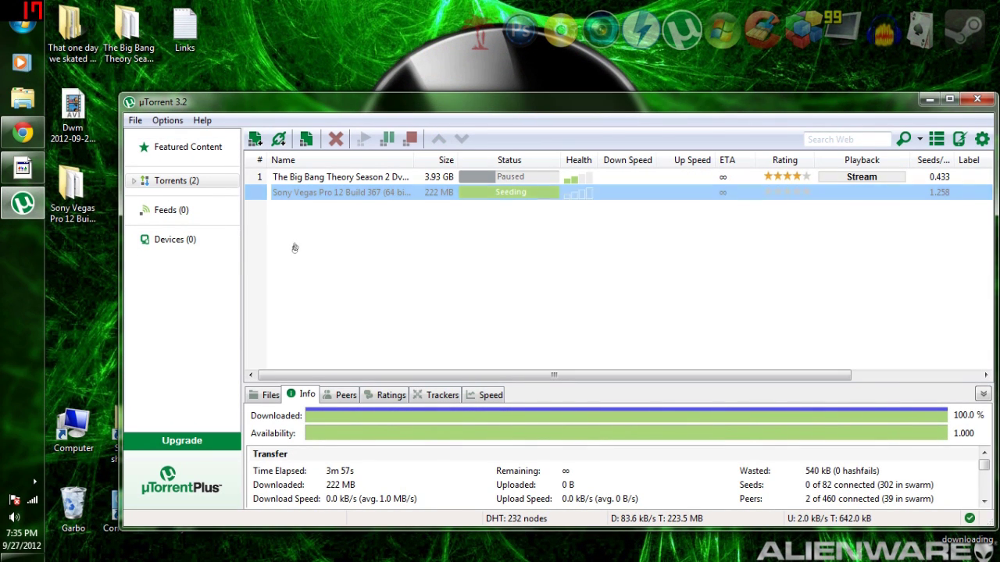
click(349, 195)
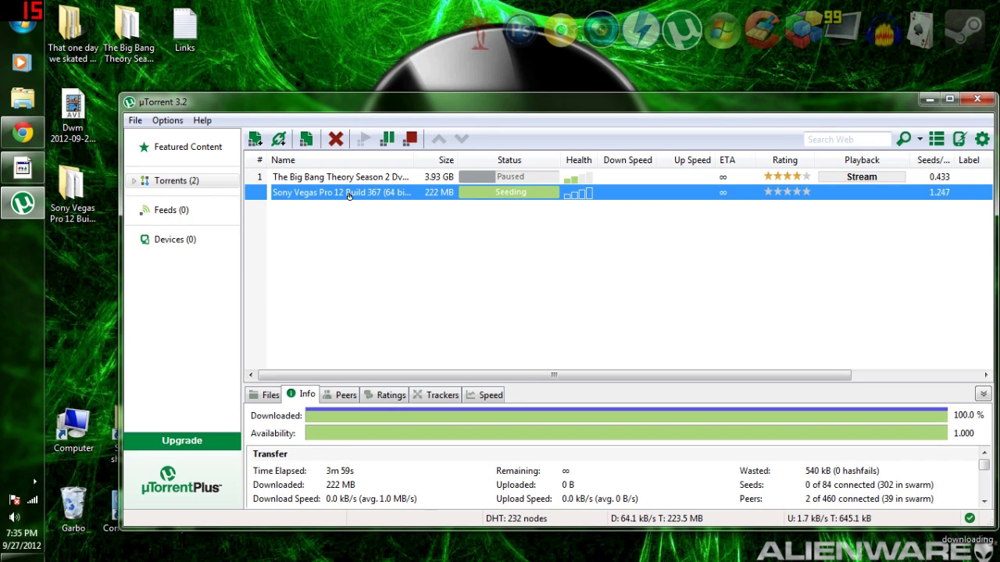
right_click(354, 191)
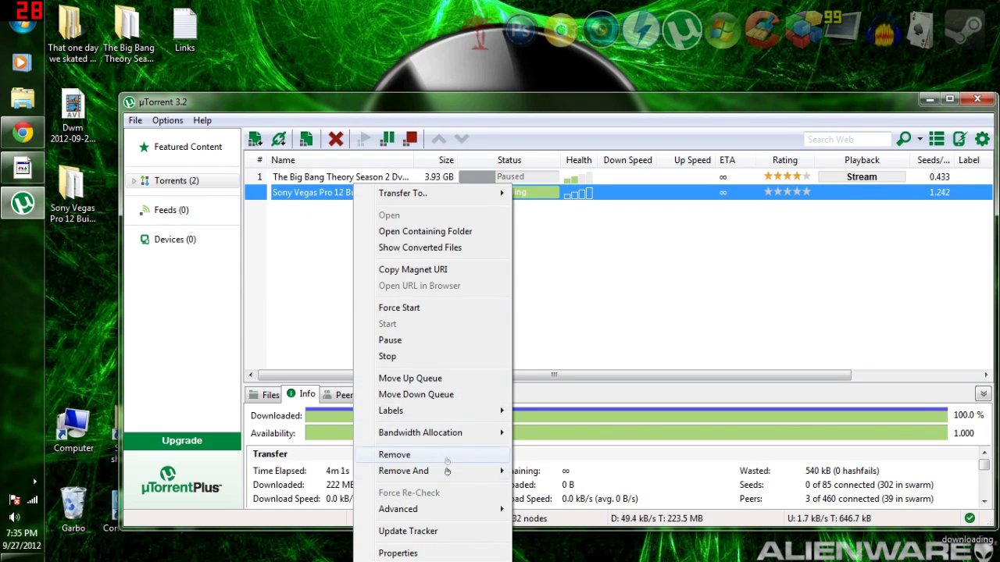
mouse_move(450, 472)
click(554, 472)
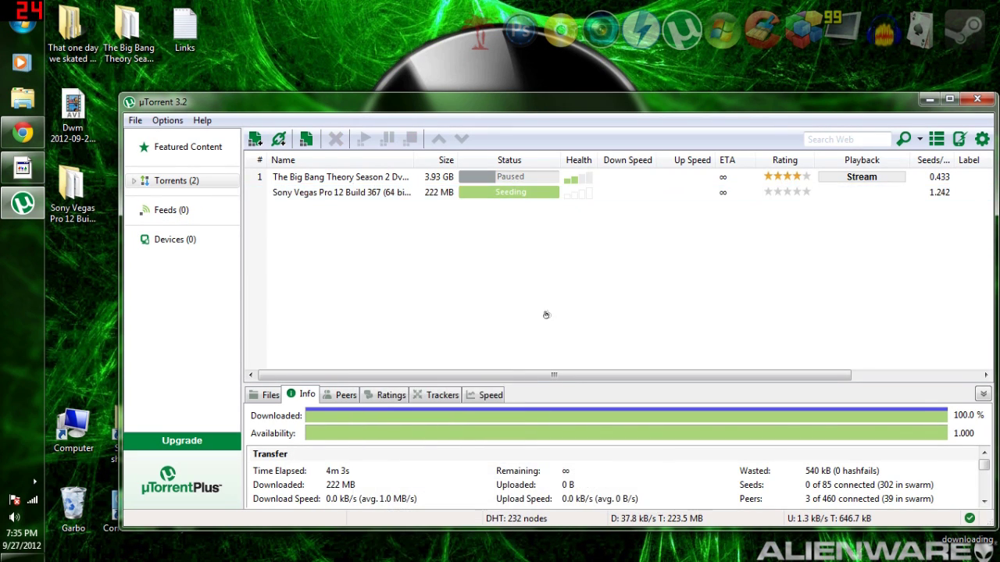
click(343, 195)
click(336, 139)
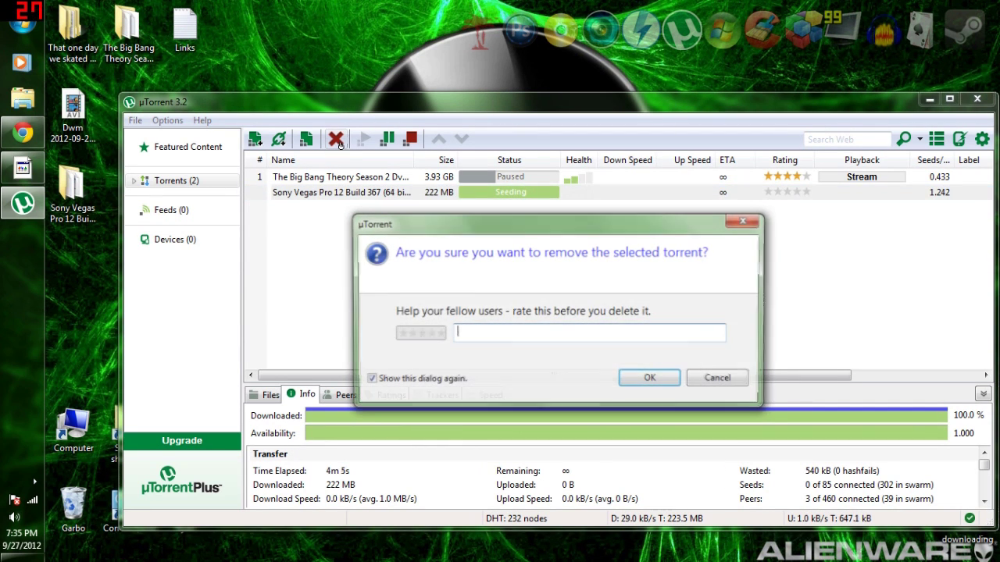
click(645, 380)
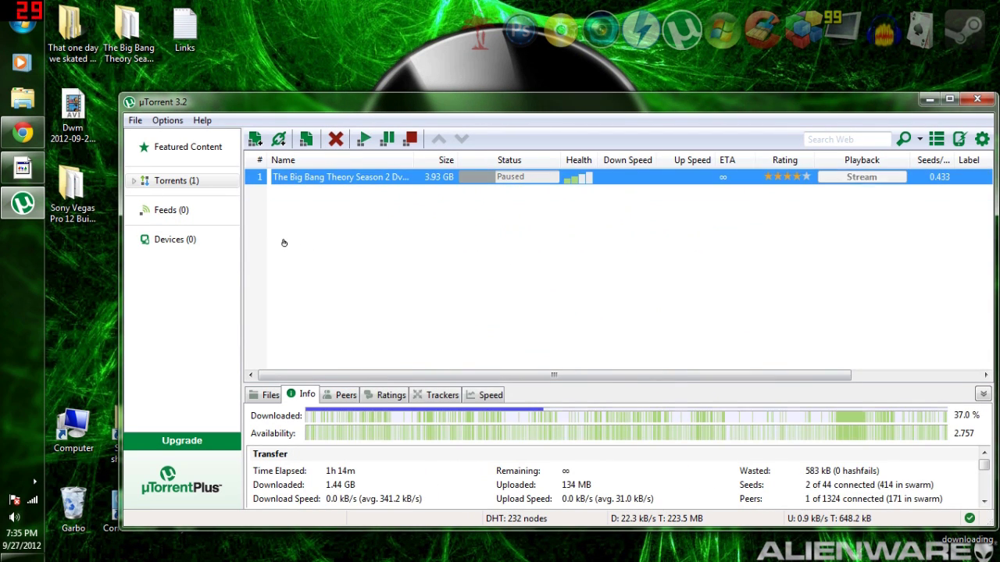
click(370, 236)
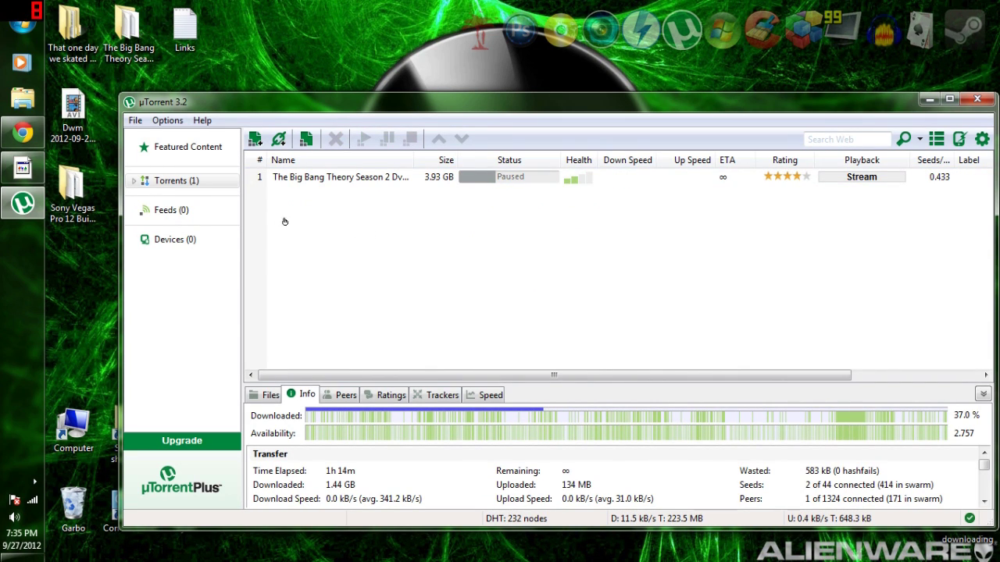
Step: Resume The Big Bang Theory download and minimize µTorrent
click(135, 122)
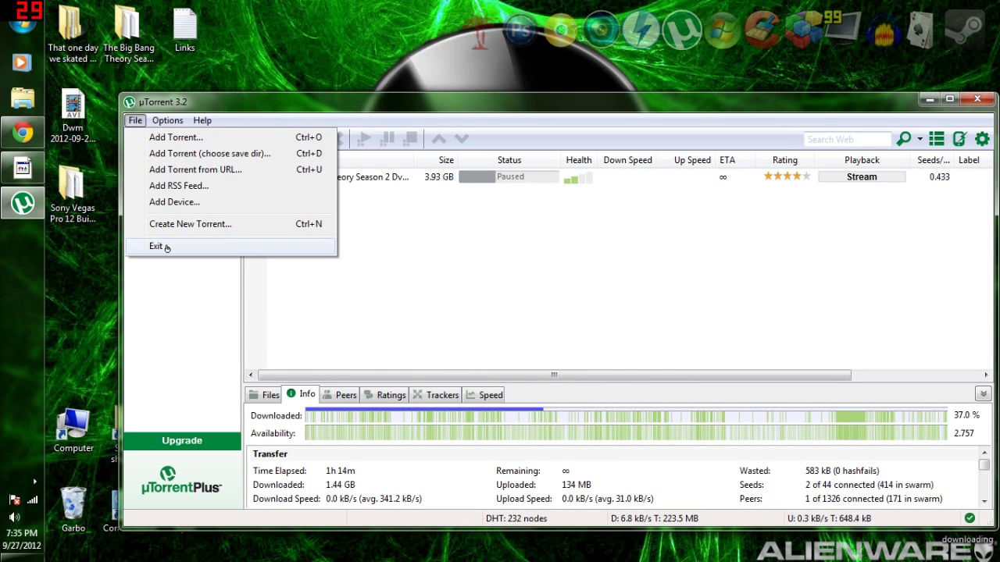
key(Escape)
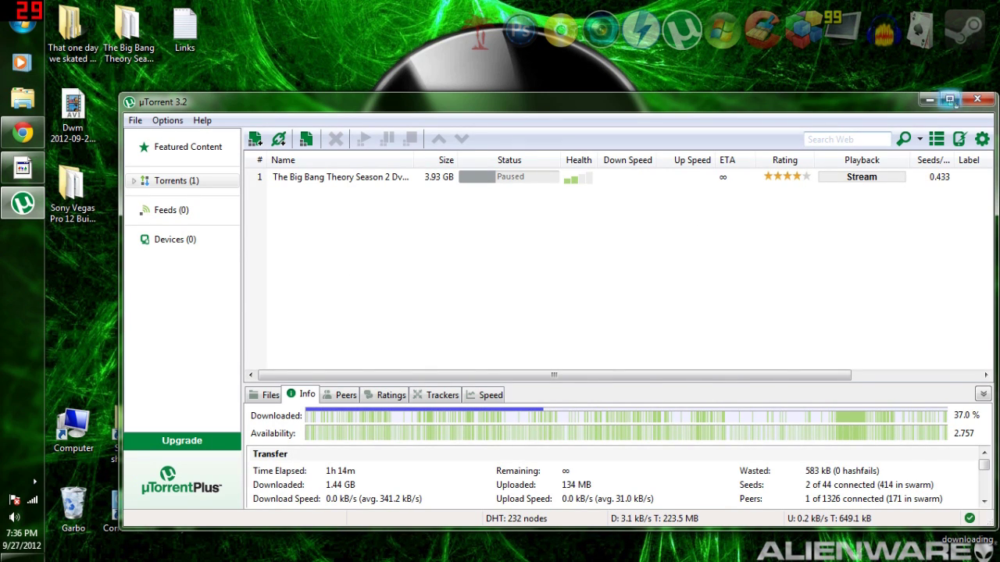
right_click(452, 176)
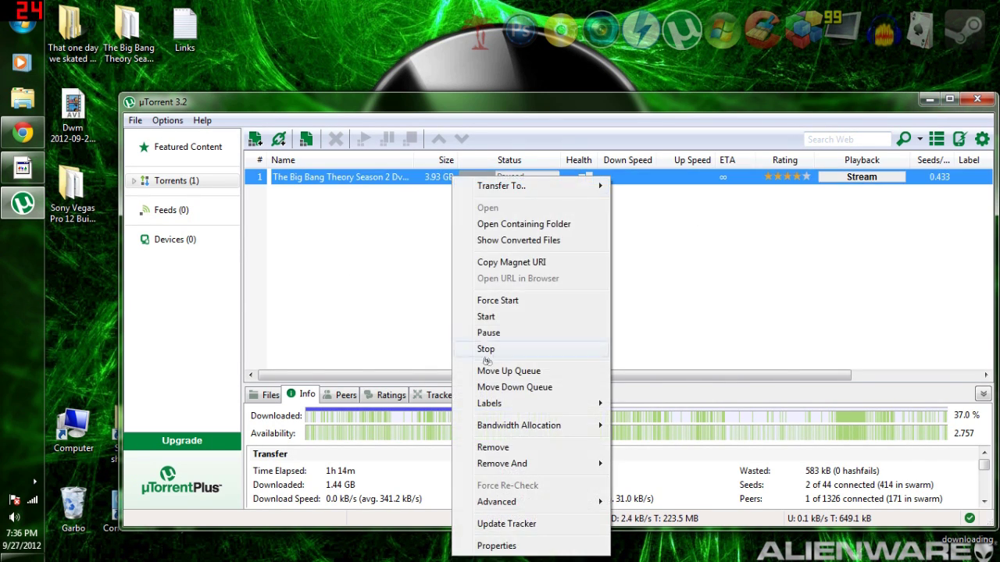
click(498, 318)
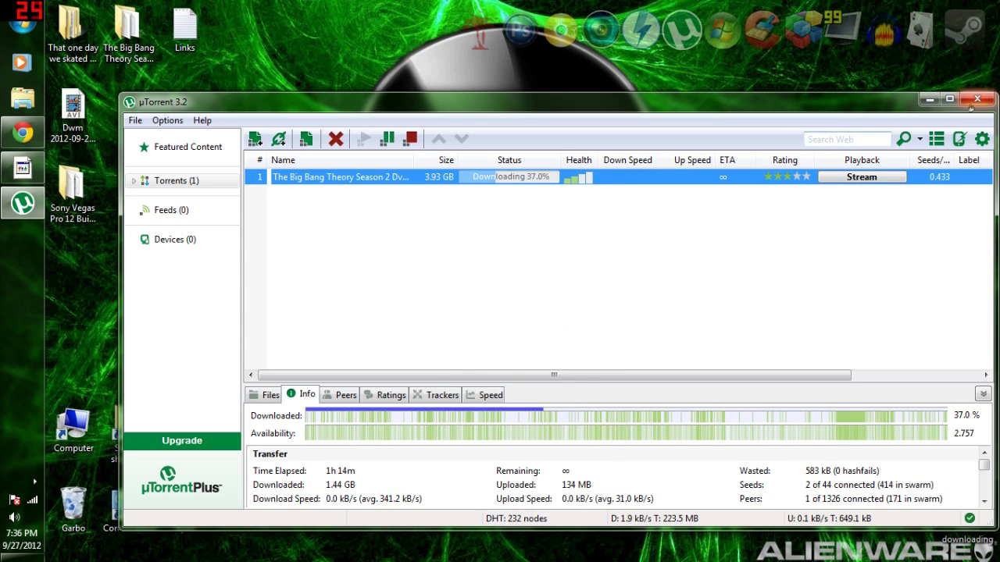
click(929, 99)
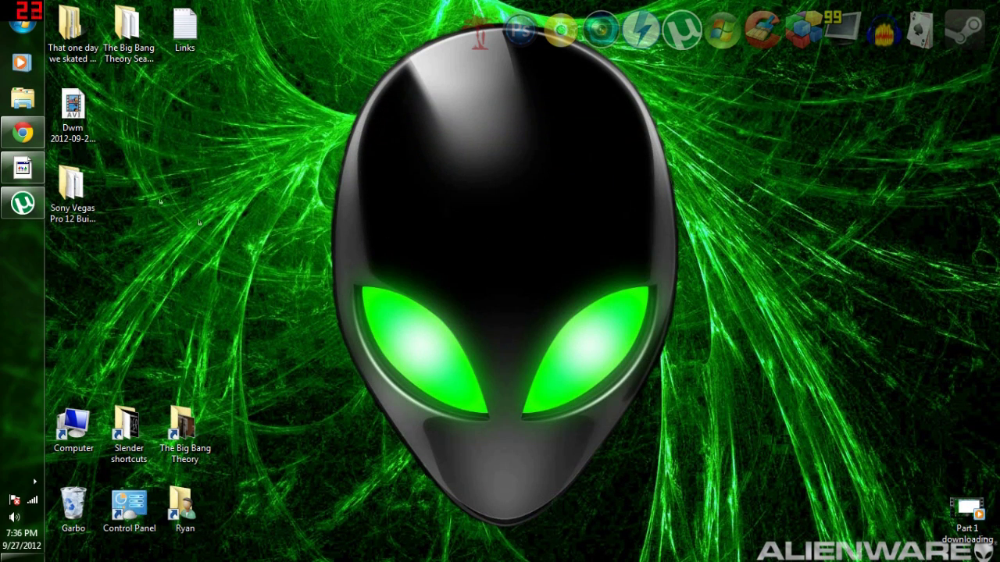
Step: Move the patch - KHG folder and vegaspro12.0.367 installer out of the download folder onto the desktop
drag(72, 184, 396, 184)
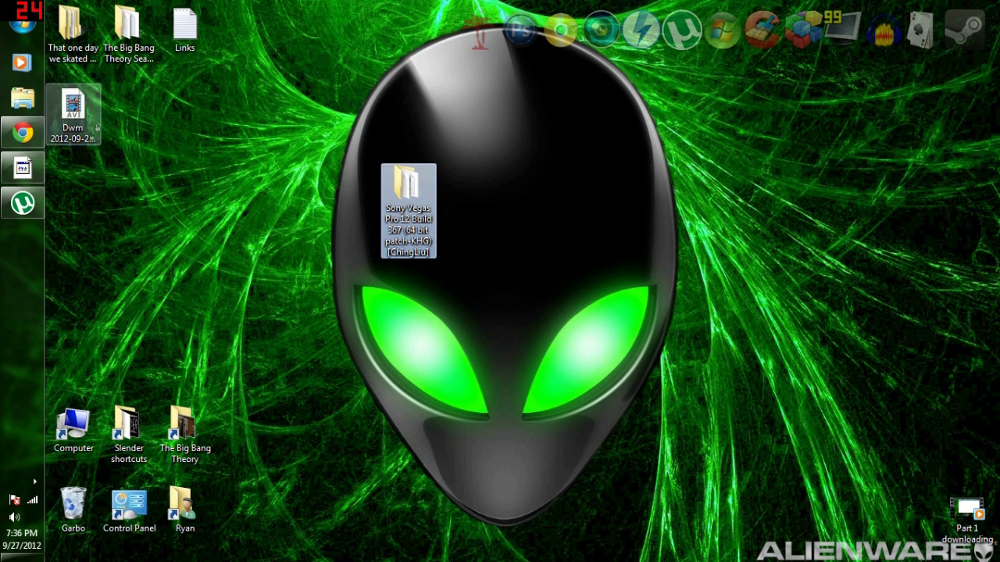
drag(96, 125, 922, 517)
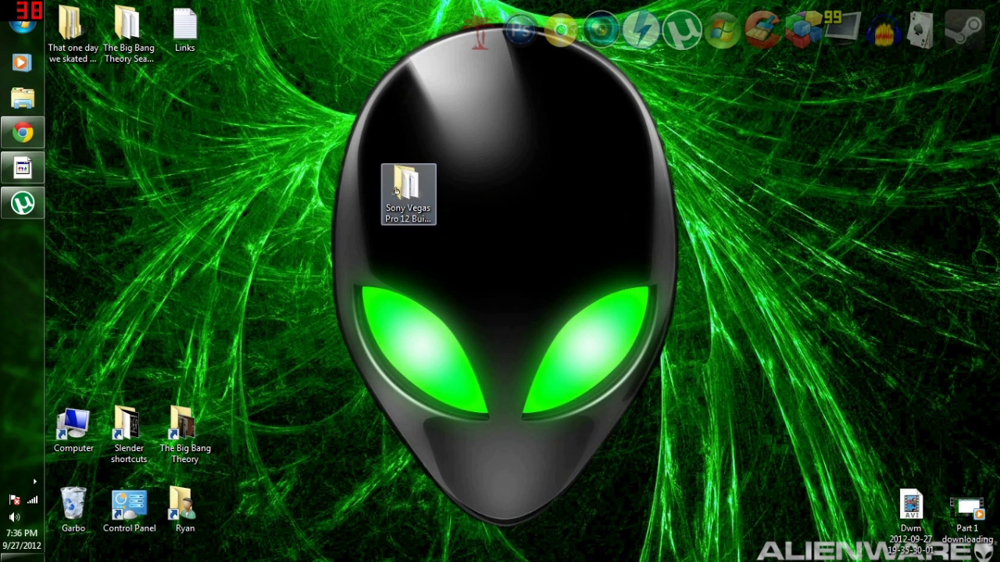
double_click(396, 190)
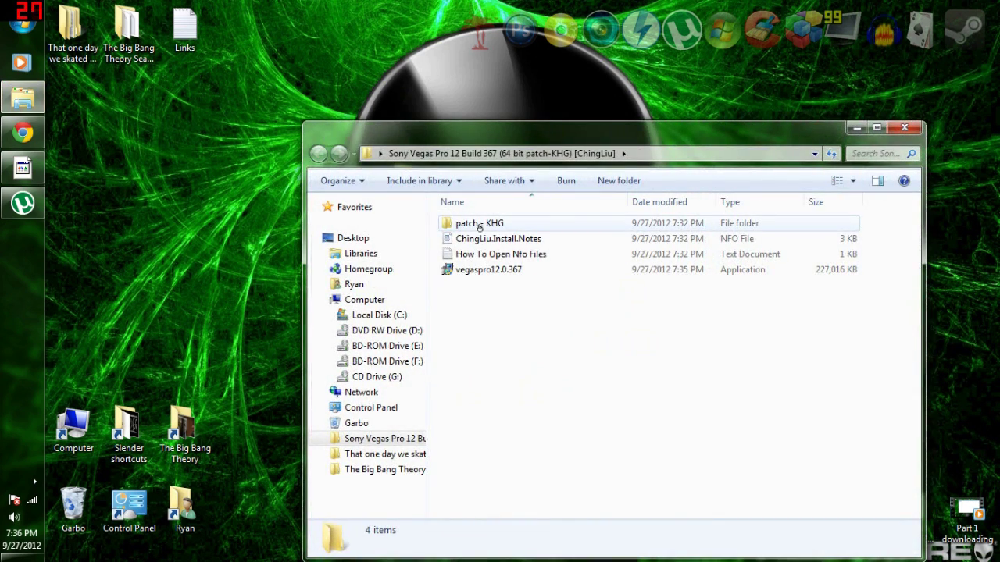
click(481, 224)
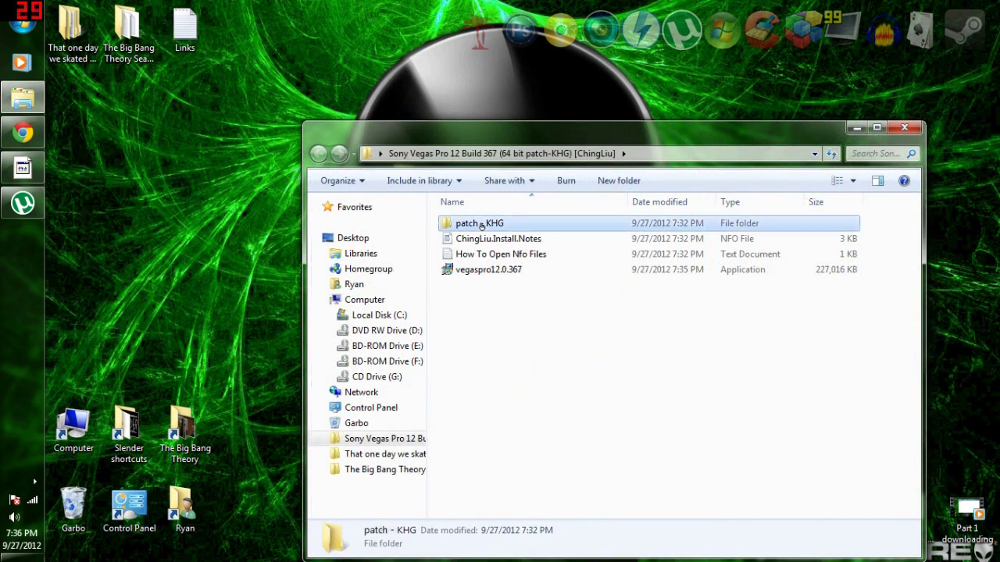
drag(482, 224, 281, 235)
click(488, 254)
drag(488, 254, 280, 259)
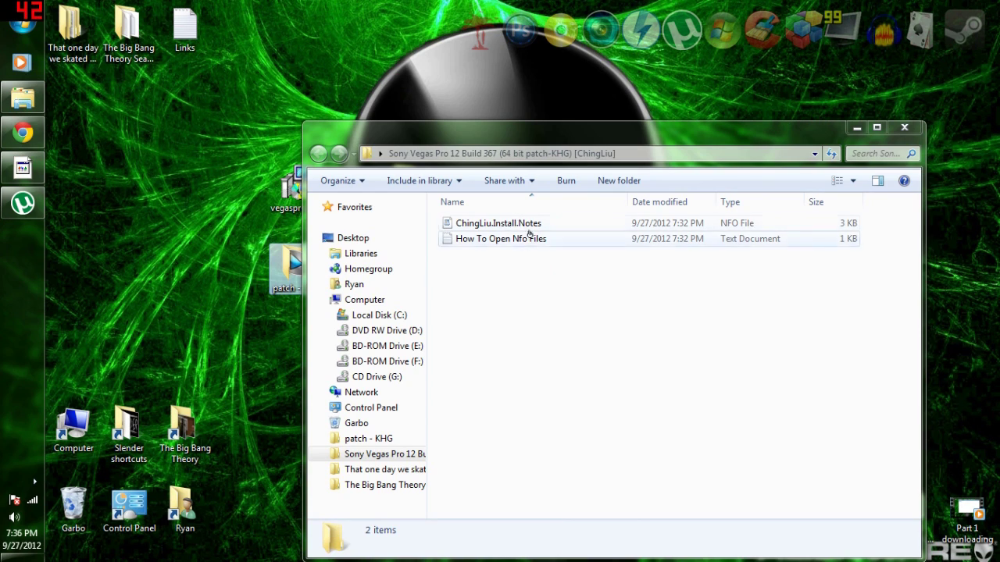
Step: Close the download folder and drag the Sony Vegas Pro 12 folder to the Recycle Bin
click(905, 128)
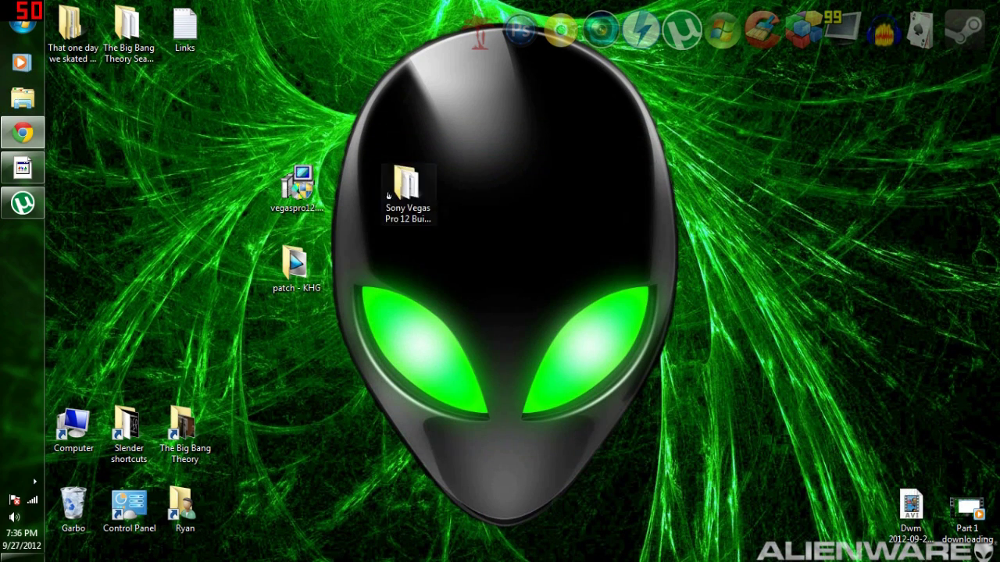
drag(388, 195, 72, 506)
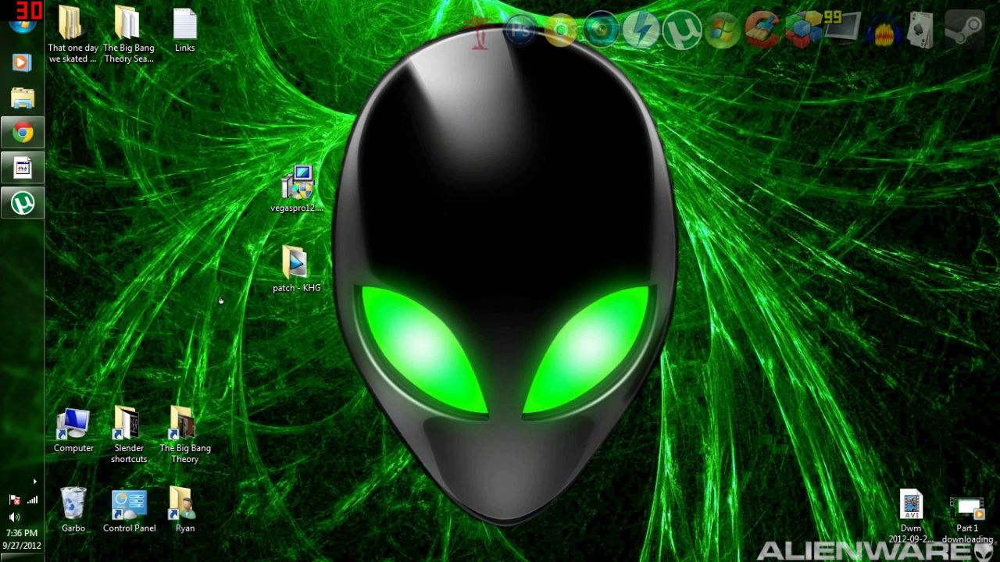
click(300, 190)
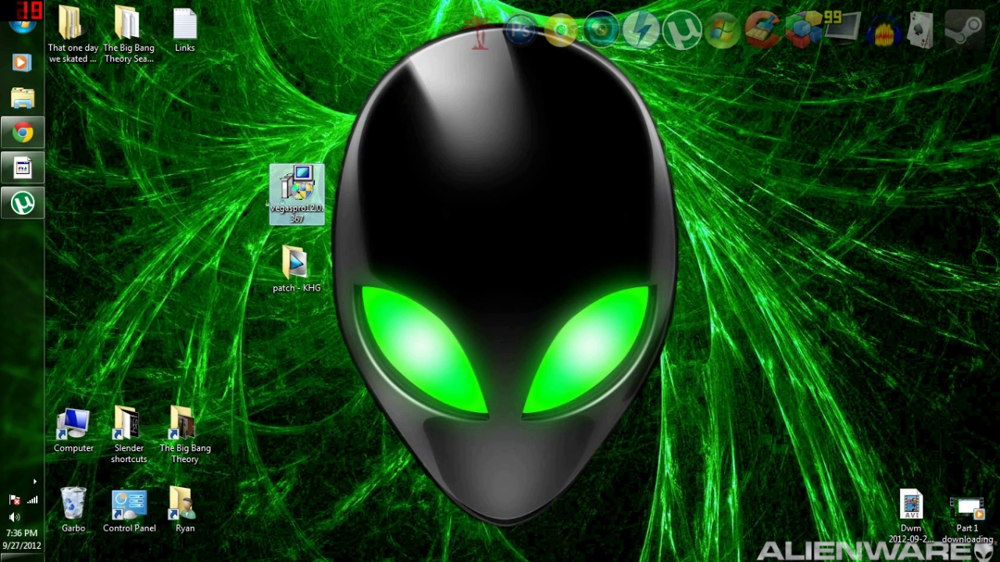
Step: Run the vegaspro12.0.367 installer in English, accept the licence, and enable the desktop shortcut
double_click(301, 186)
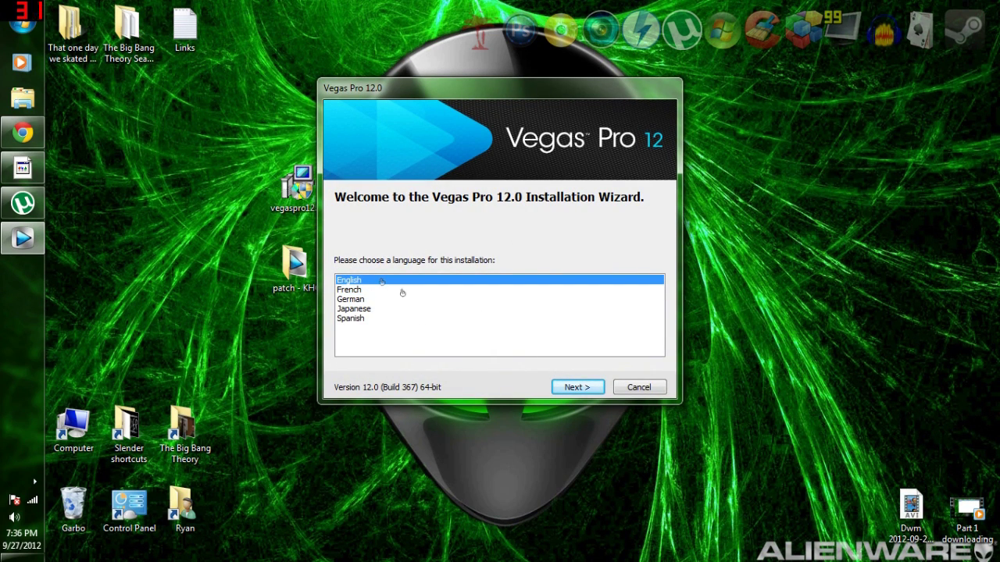
click(599, 390)
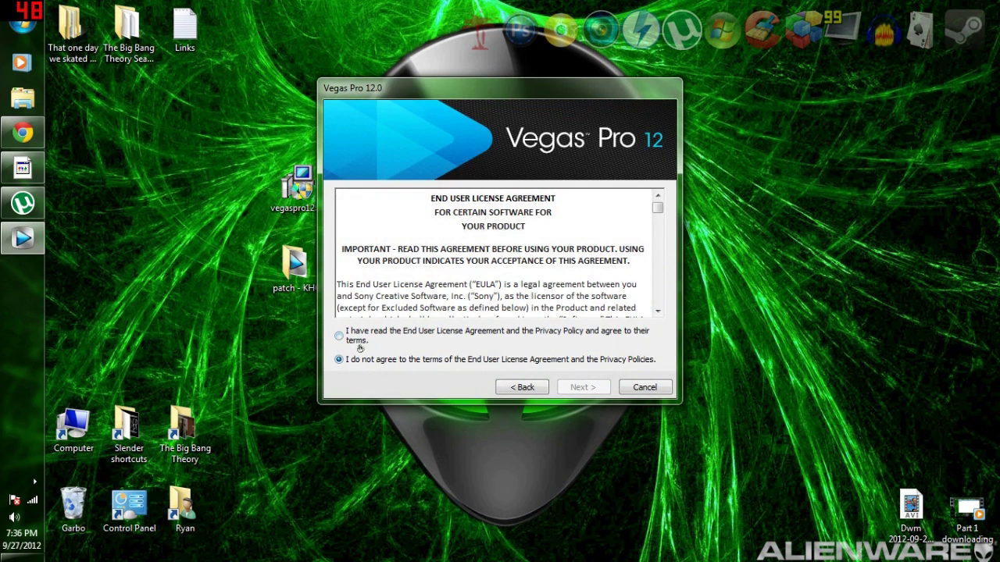
click(339, 336)
click(582, 387)
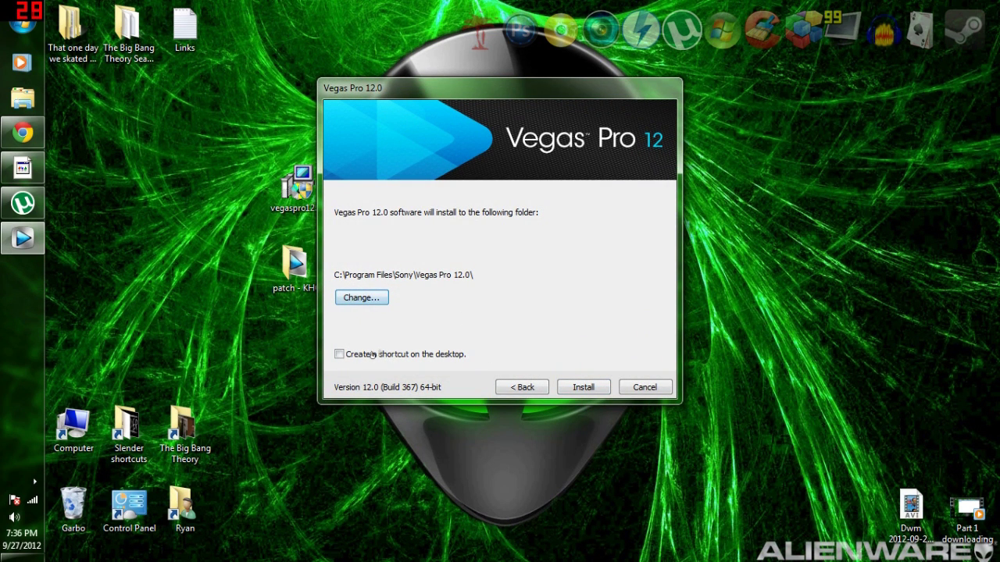
click(340, 356)
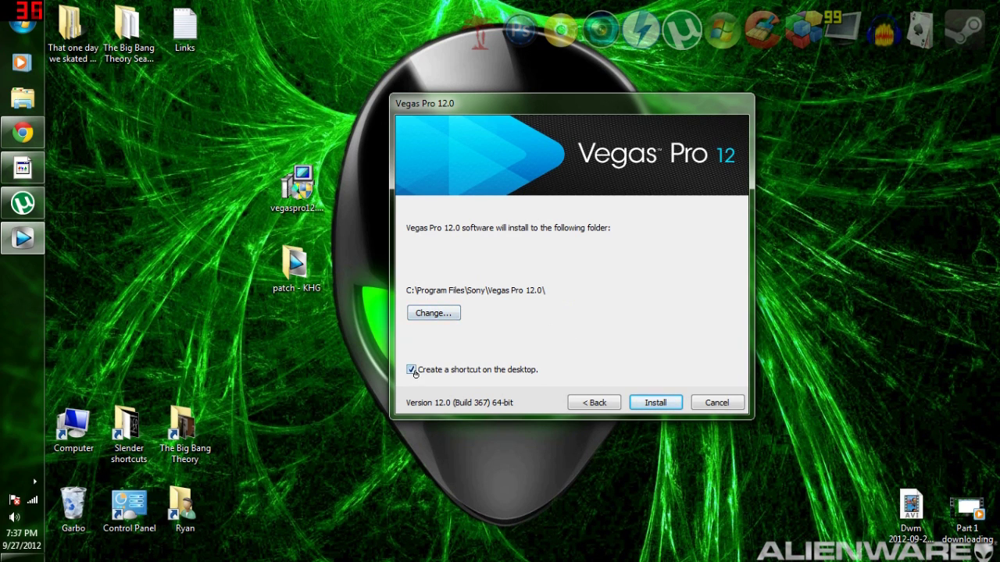
Step: Install Vegas Pro 12.0, finish the wizard, and select the new Vegas Pro 12.0 (64-bit) shortcut
click(663, 404)
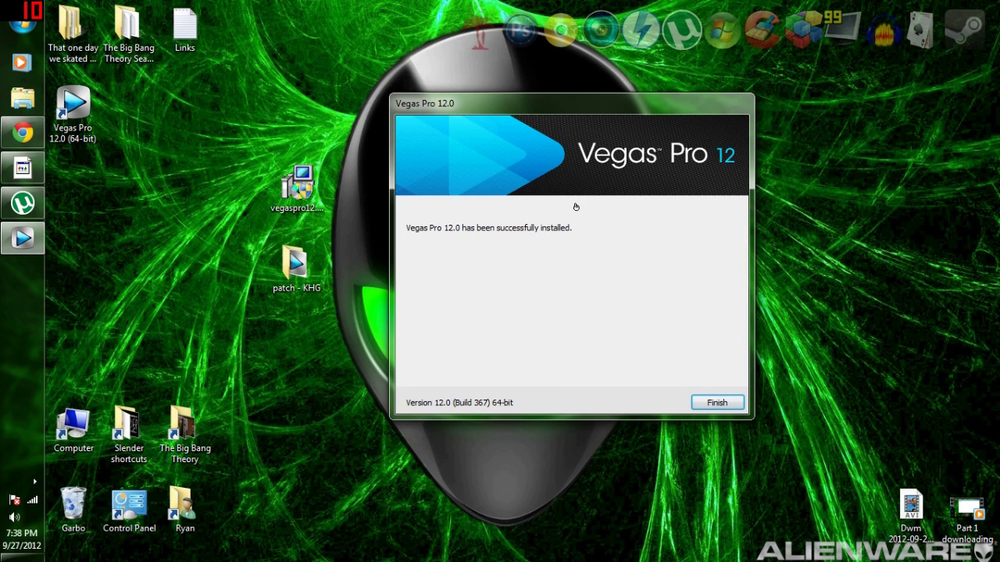
click(717, 403)
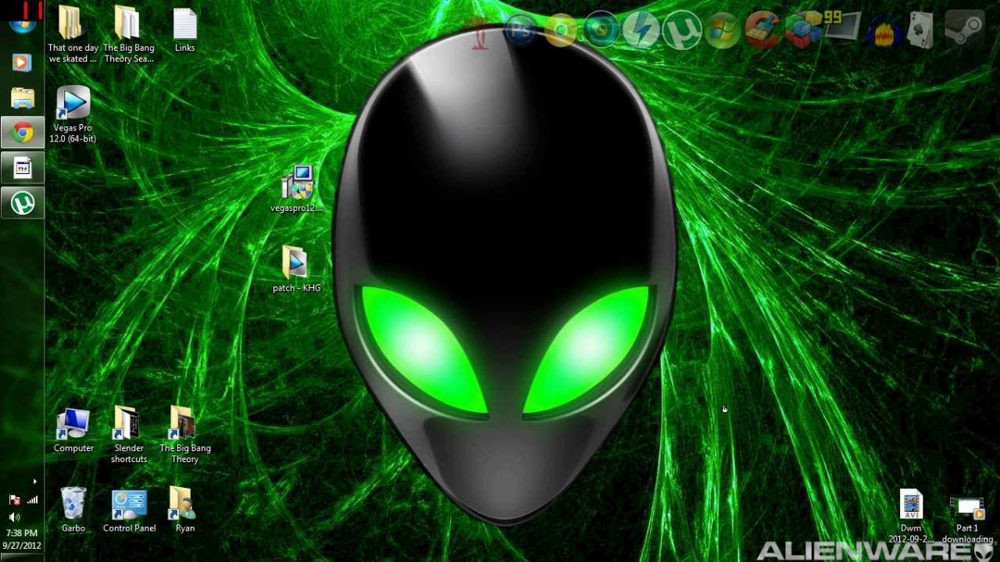
click(73, 114)
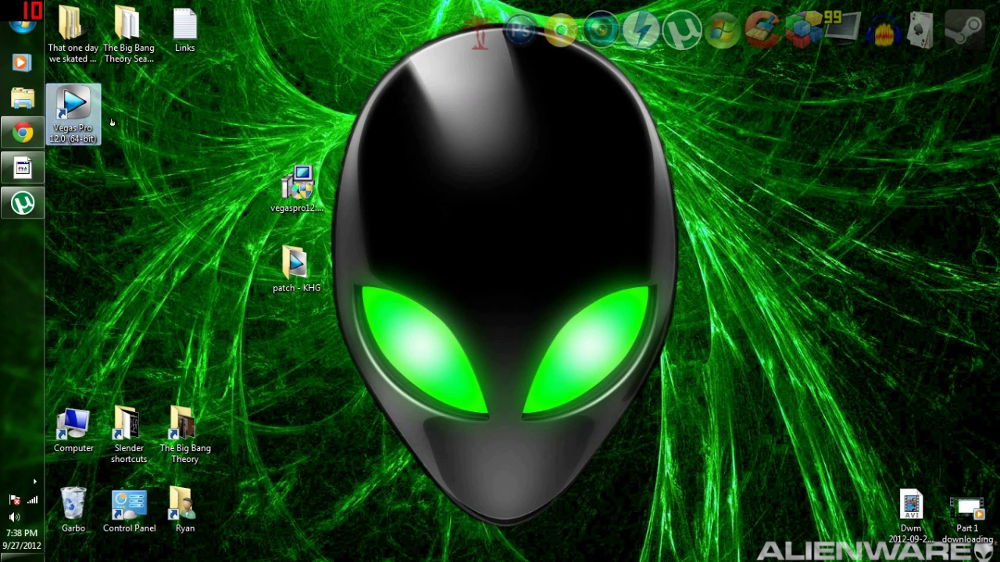
Step: Launch Vegas Pro 12.0 and remove Audacity and Steam from the Start menu's recent programs
double_click(72, 114)
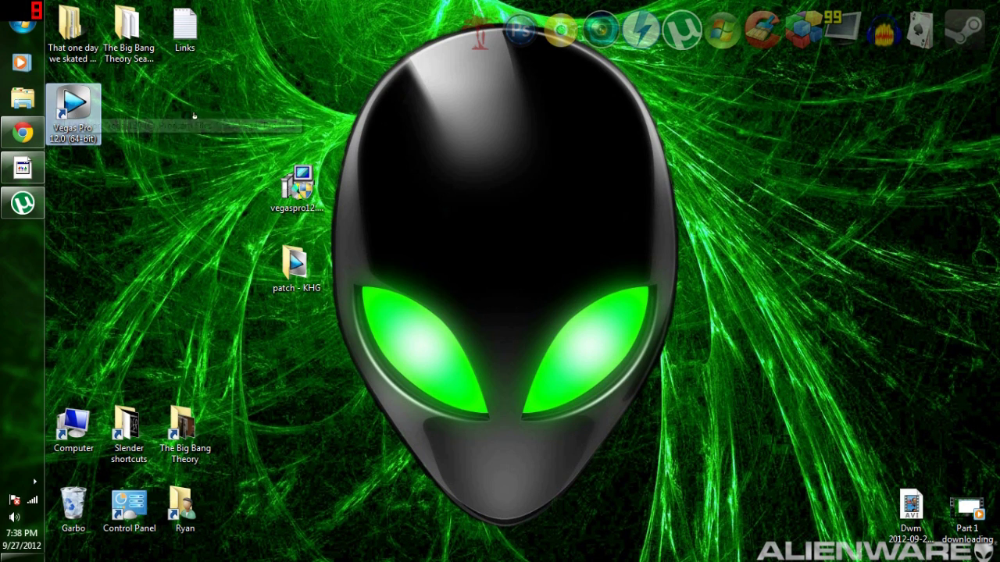
click(12, 20)
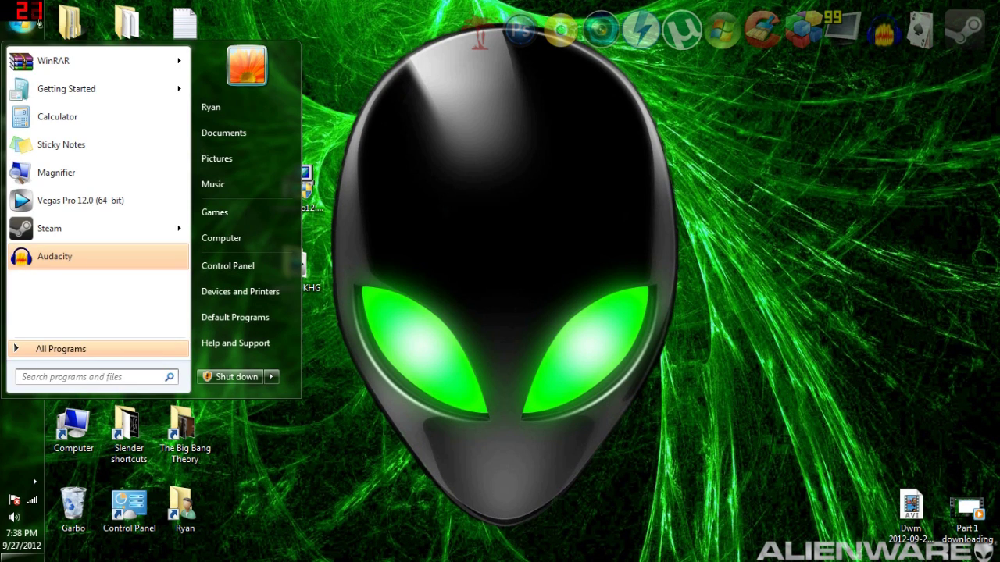
right_click(66, 257)
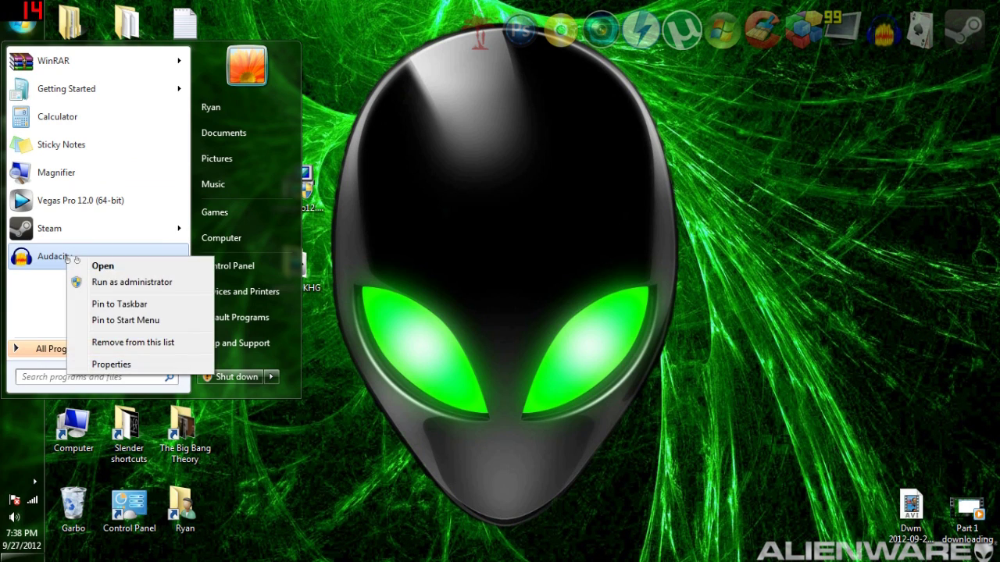
click(130, 342)
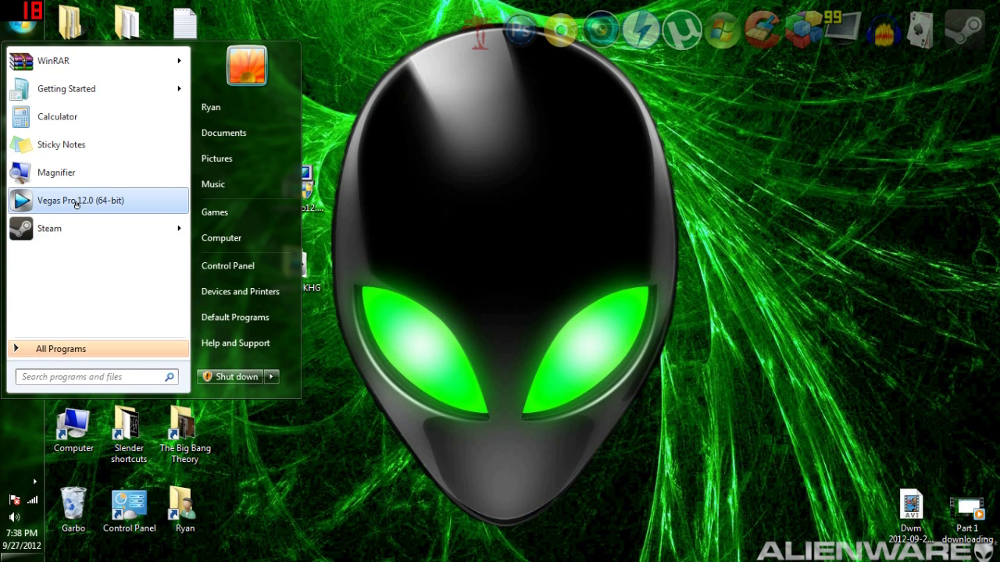
right_click(78, 227)
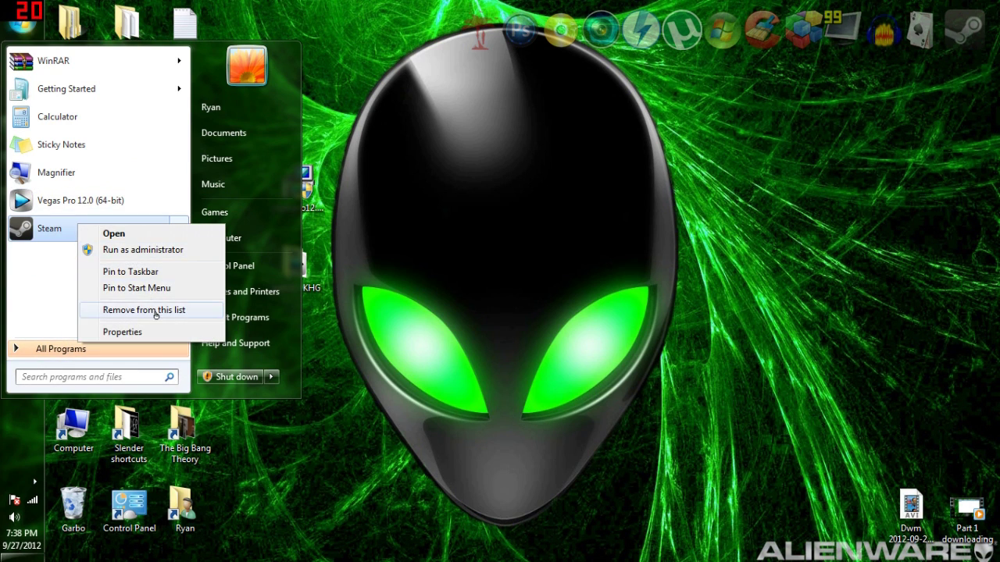
click(145, 309)
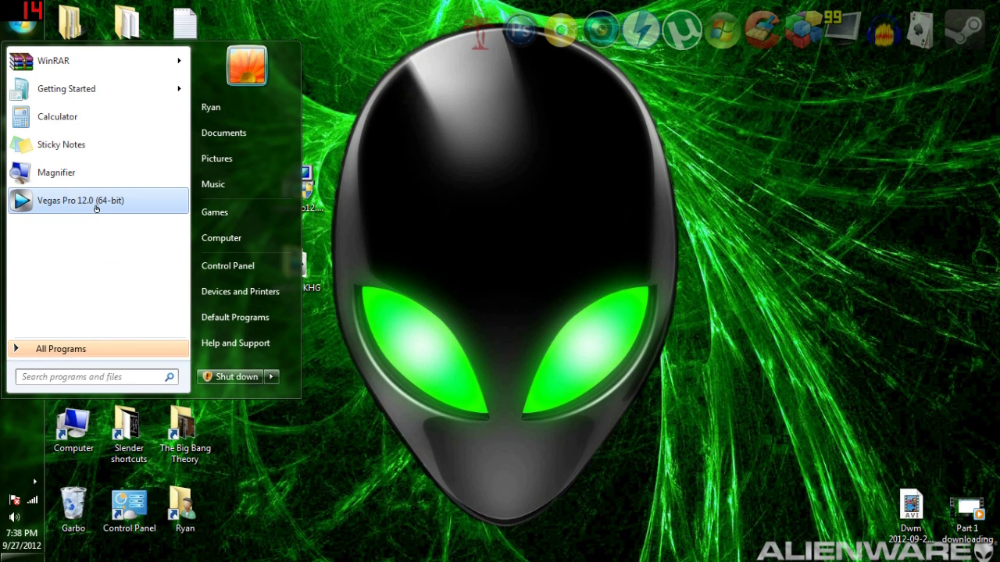
click(449, 232)
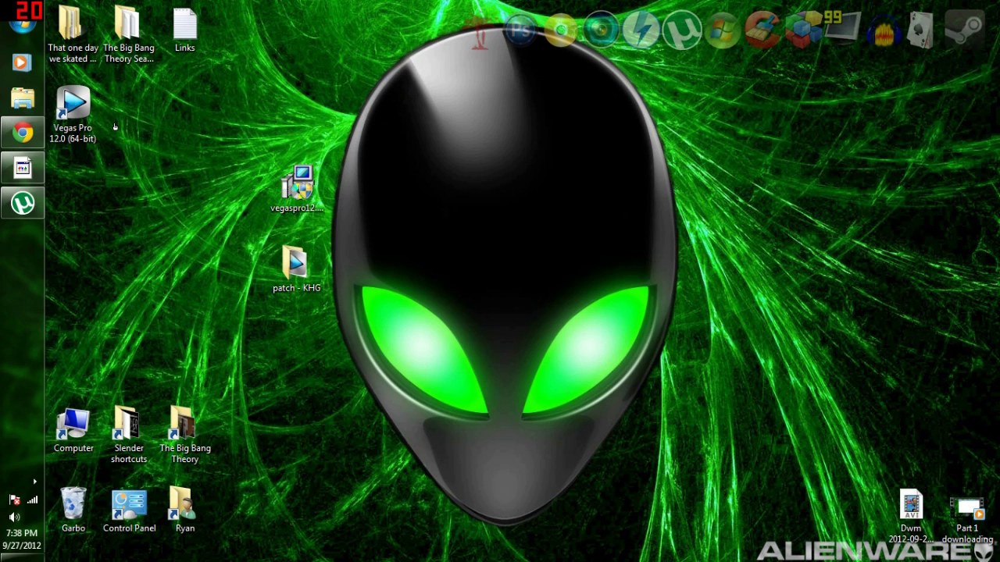
click(82, 109)
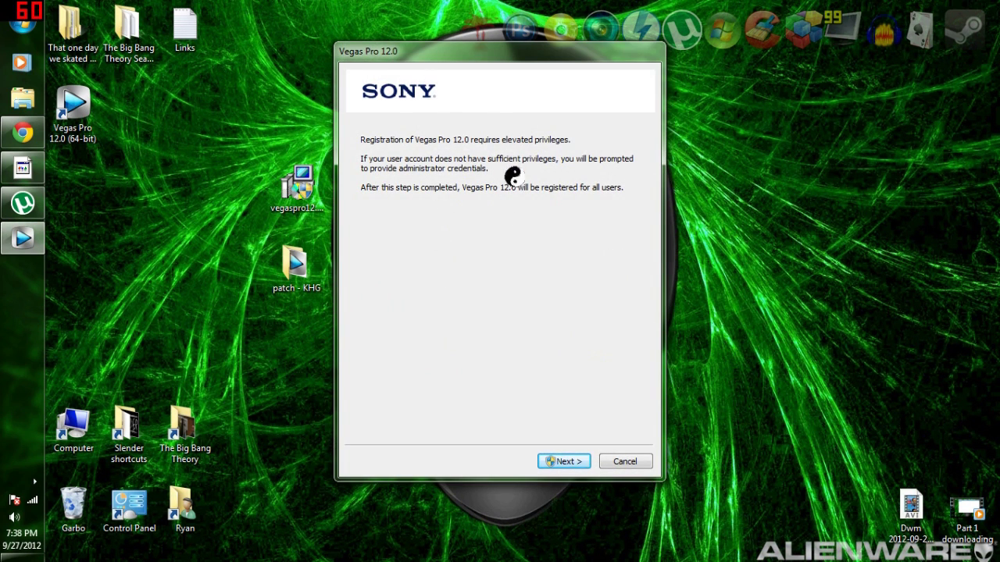
Step: Cancel the Vegas Pro registration dialog and drag the vegaspro12.0.367 installer to the Recycle Bin
click(625, 463)
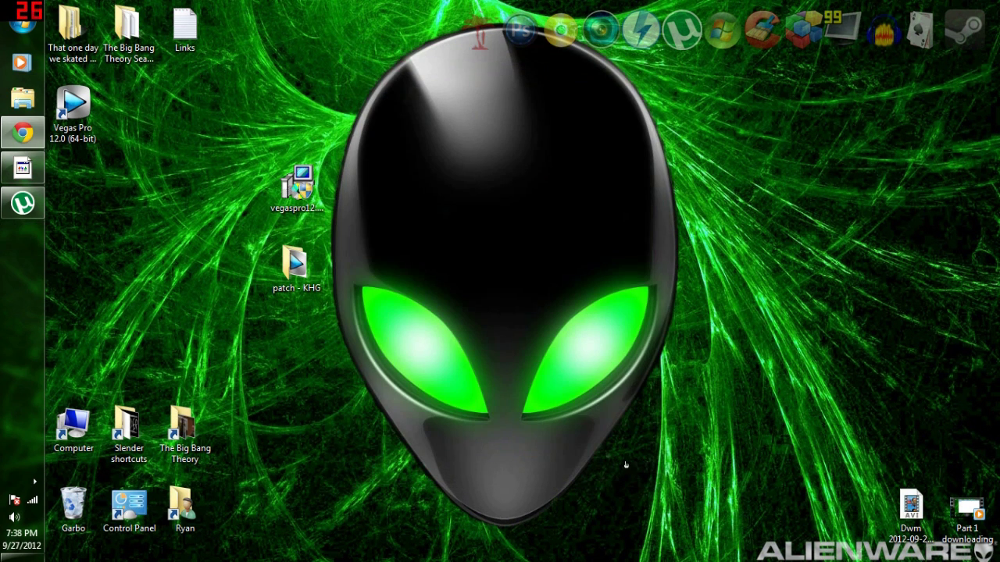
drag(300, 194, 76, 502)
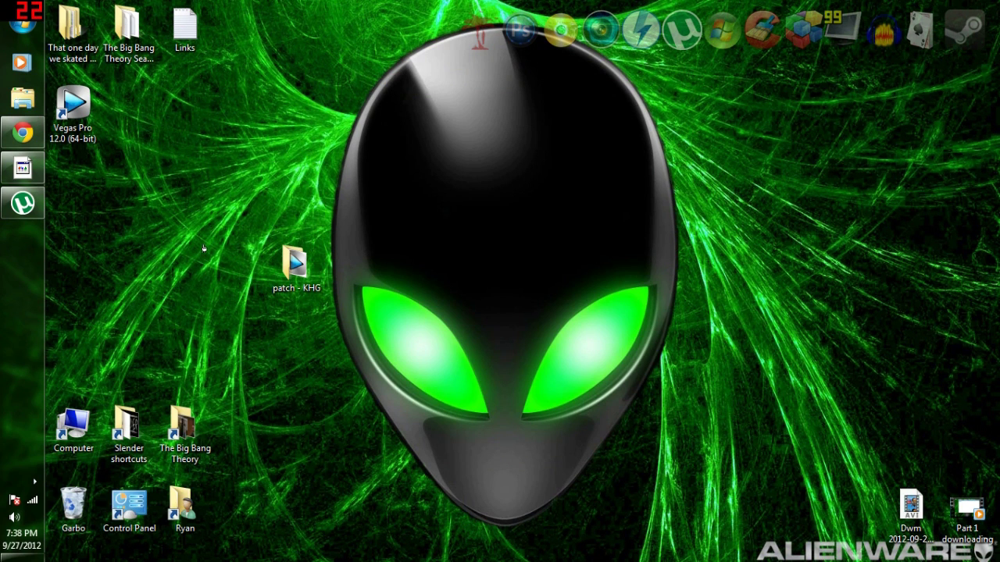
Step: Open the patch - KHG folder and mute the system sound
double_click(297, 267)
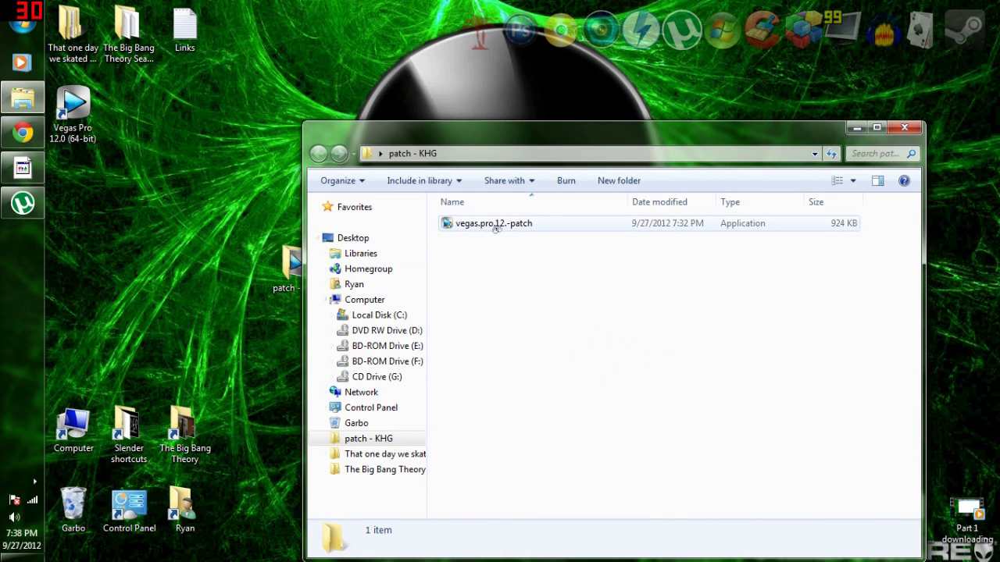
click(497, 227)
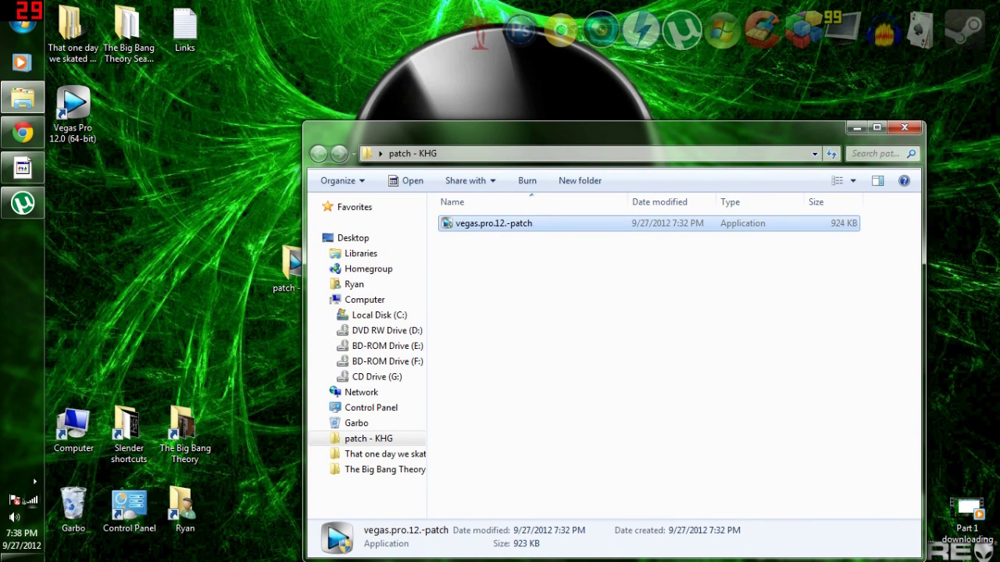
click(14, 518)
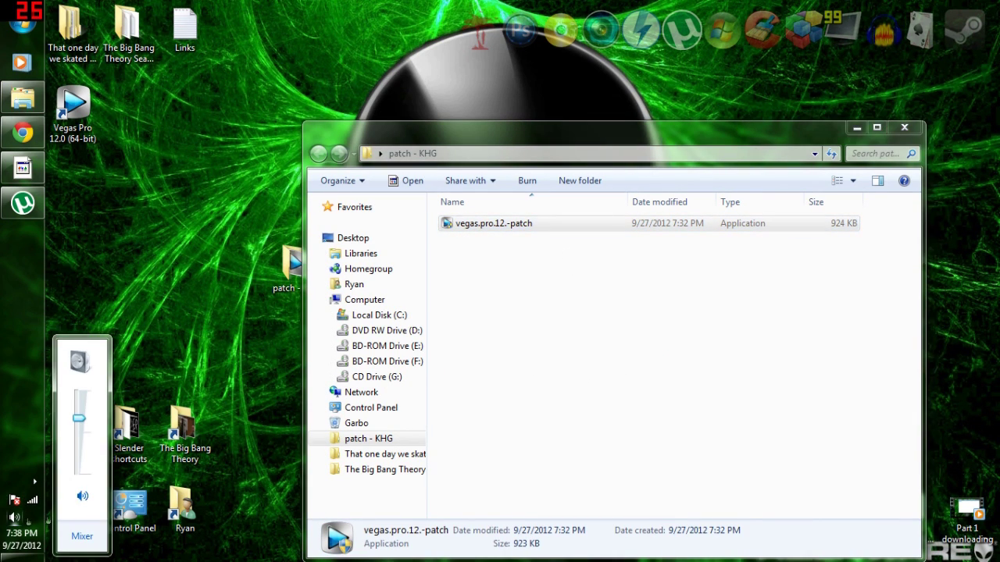
click(83, 496)
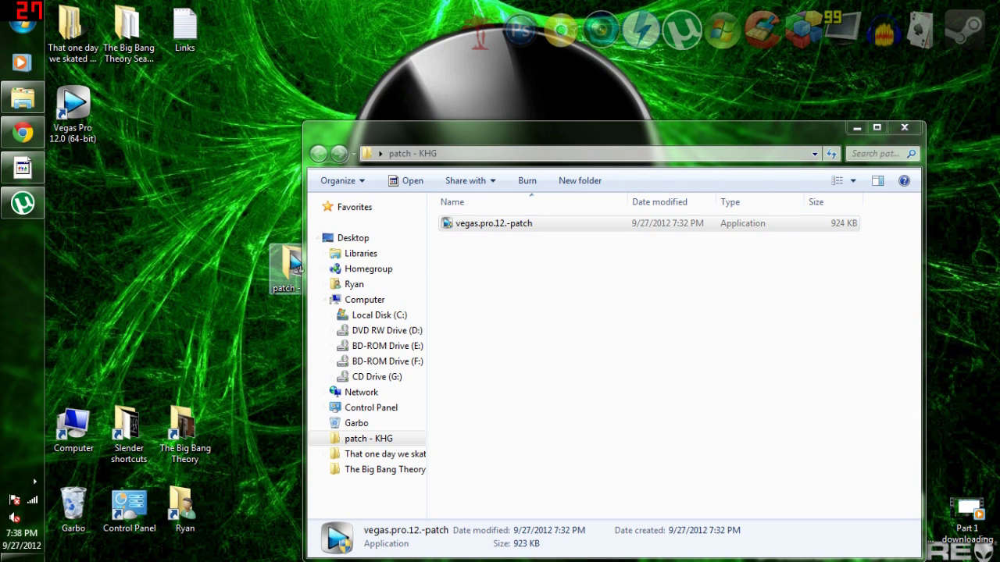
Step: Run vegas.pro.12.-patch, then close the patch window and the patch - KHG folder
double_click(519, 223)
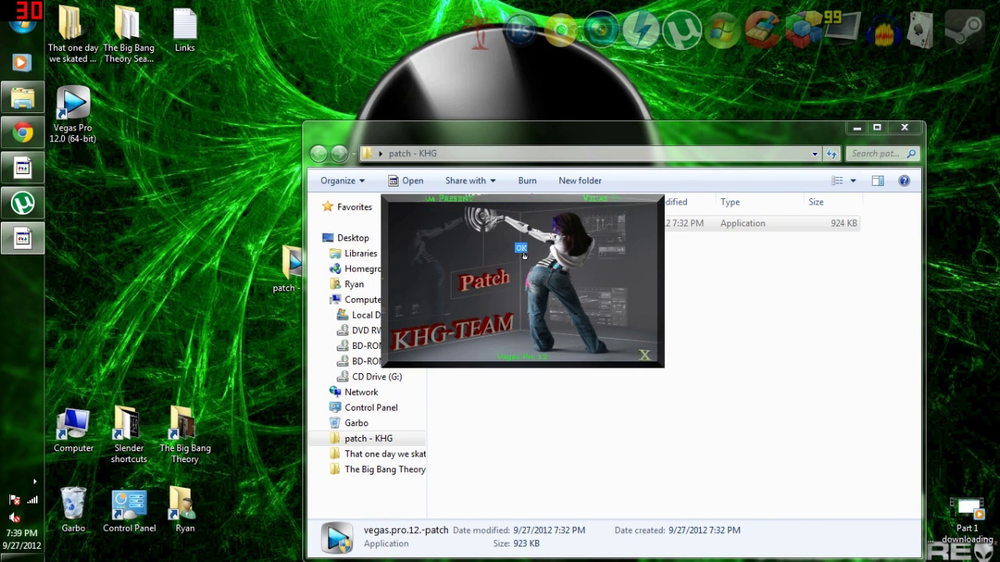
click(643, 357)
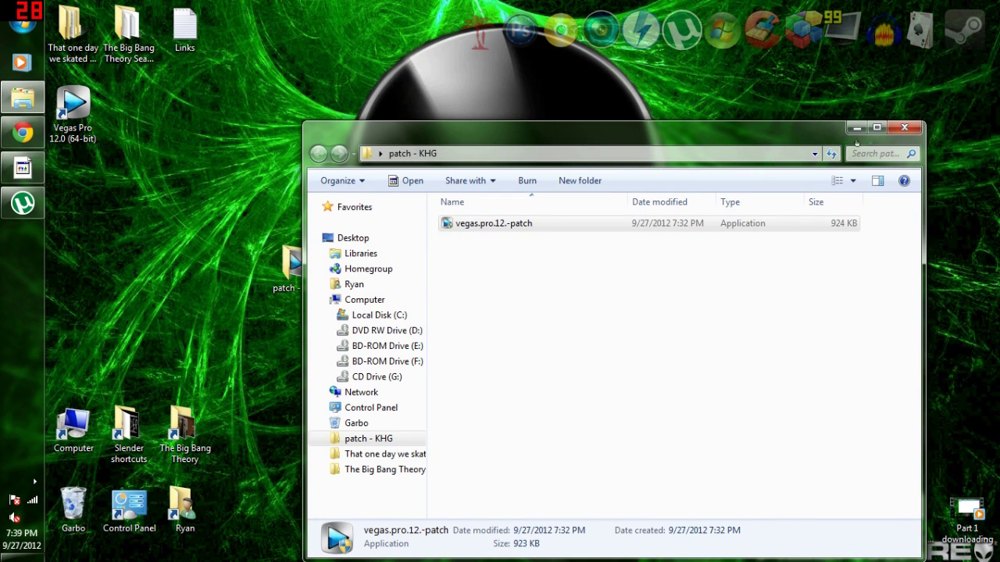
click(905, 127)
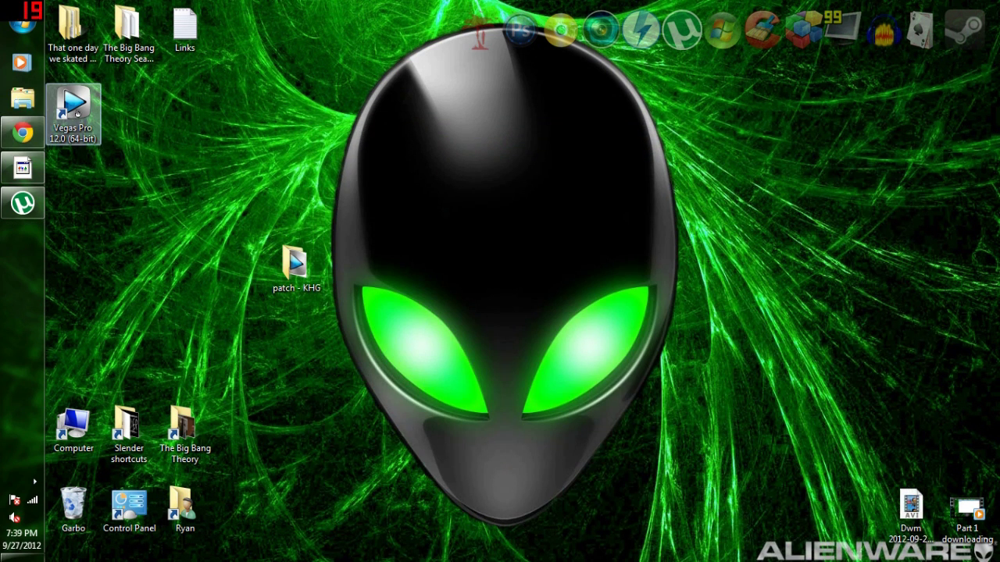
Step: Start Vegas Pro 12.0 (64-bit) from the Start menu to open an empty Untitled project
click(22, 22)
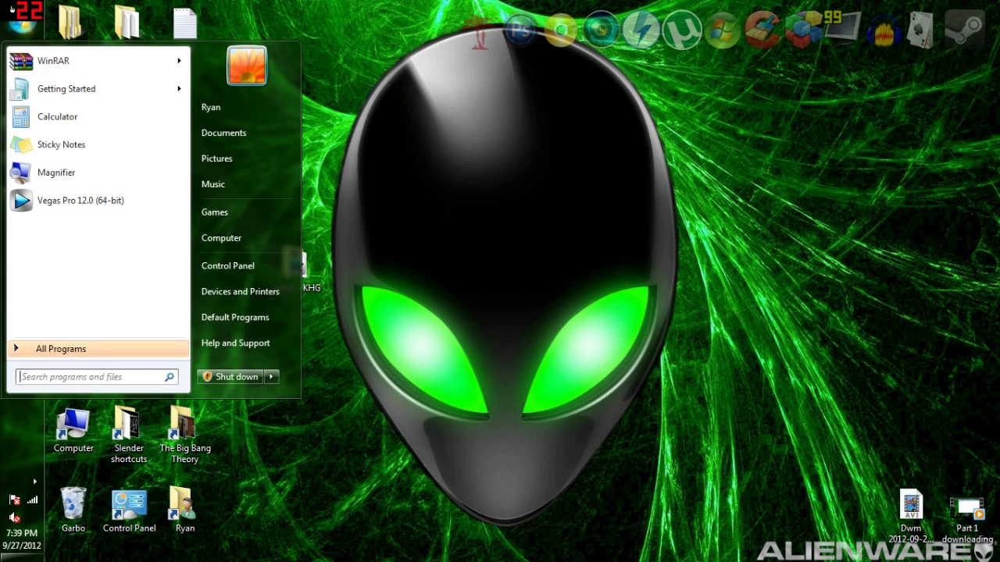
click(81, 201)
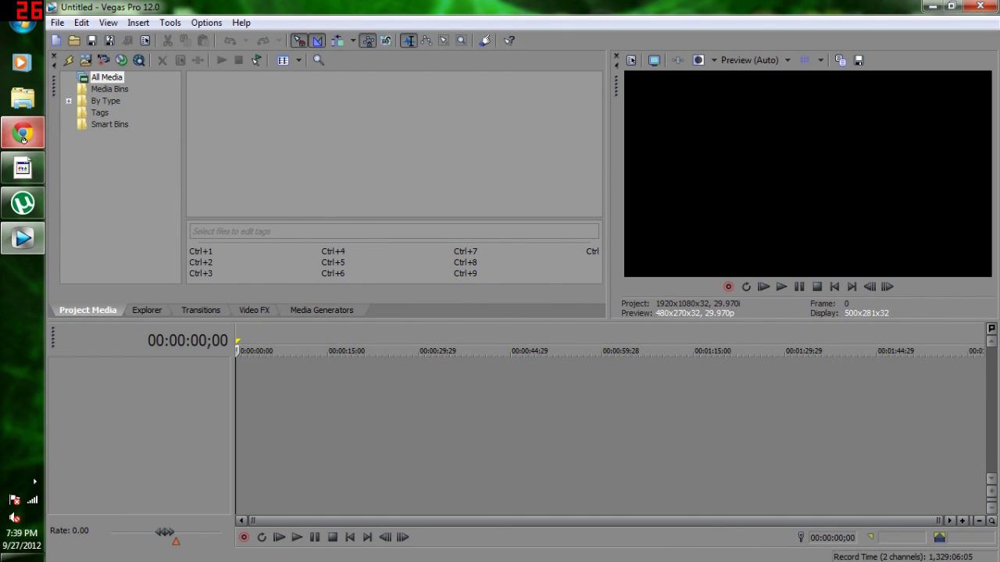
mouse_move(22, 144)
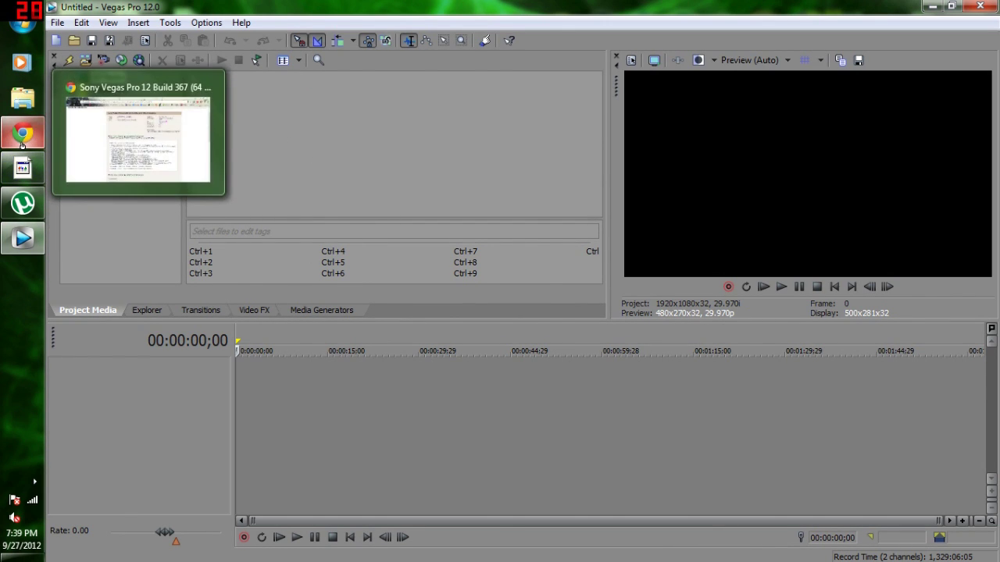